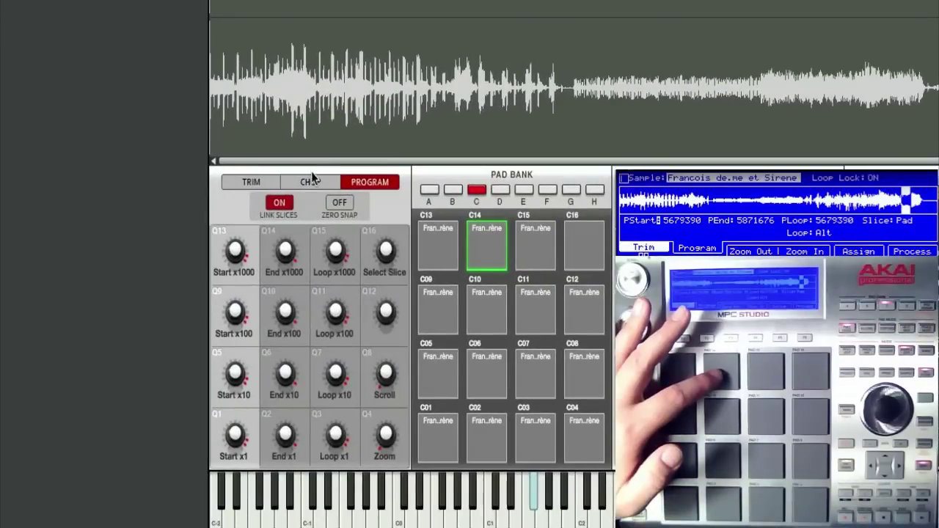
Step: Inspect the chop slices, turn the slice loop off, then set it back to Alt
{"action": "left_click", "coordinate": [311, 181]}
{"action": "left_click", "coordinate": [356, 181]}
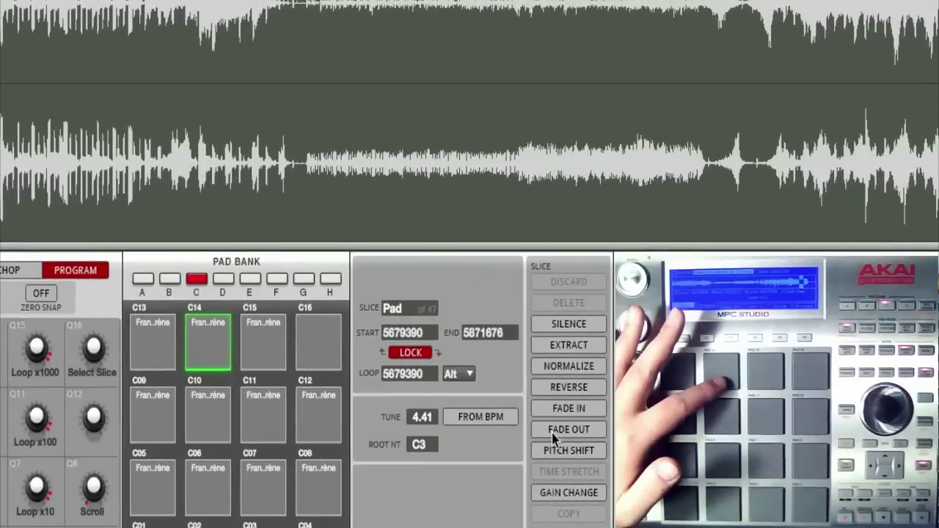
{"action": "left_click", "coordinate": [466, 373]}
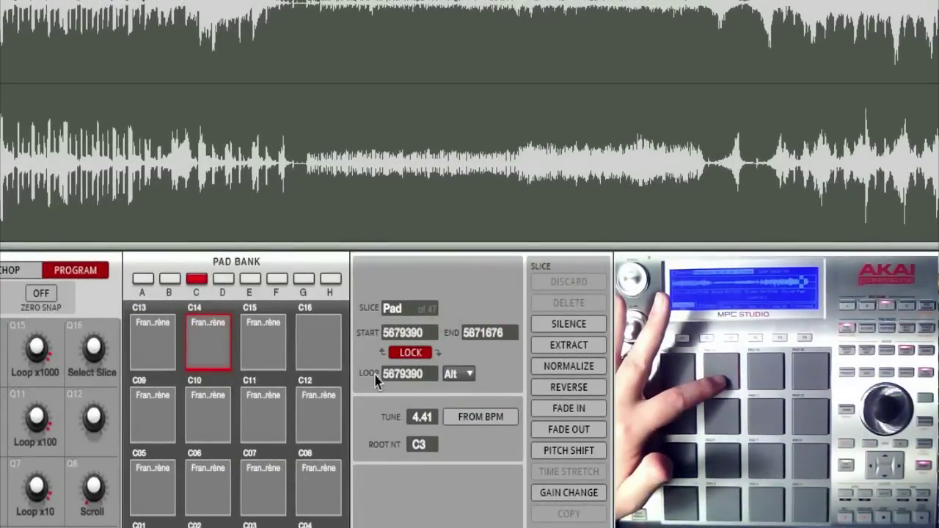
{"action": "left_click", "coordinate": [469, 375]}
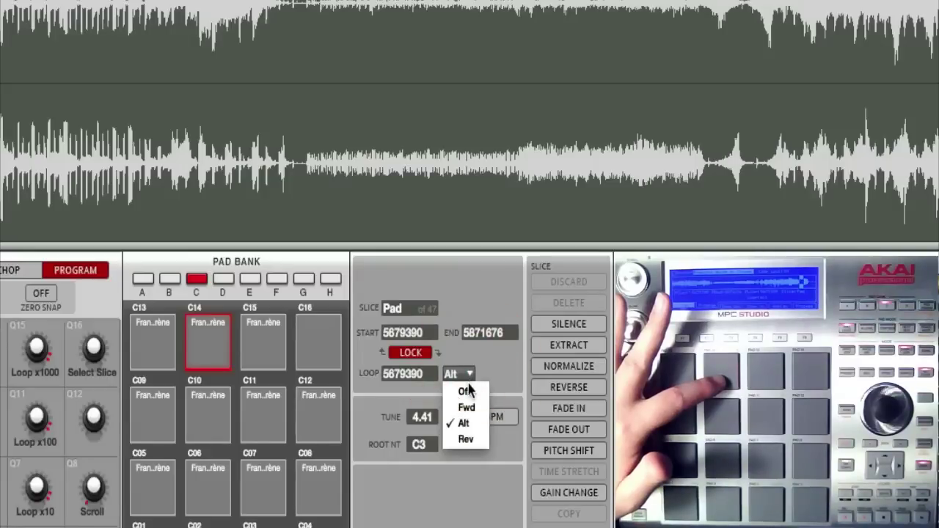
{"action": "left_click", "coordinate": [464, 389]}
{"action": "left_click", "coordinate": [470, 374]}
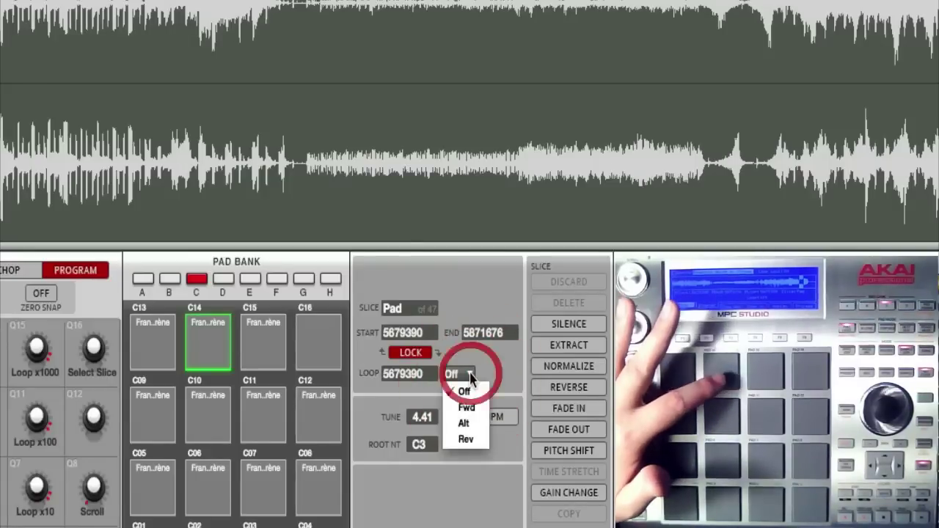
{"action": "left_click", "coordinate": [462, 424]}
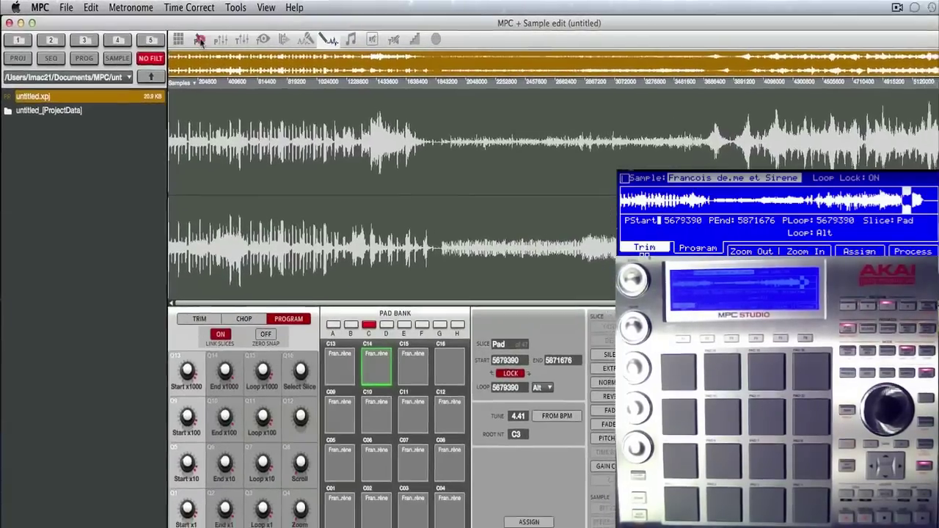
Step: In the program editor, switch pad C14 to Note-On play, then back to One-Shot
{"action": "left_click", "coordinate": [170, 33]}
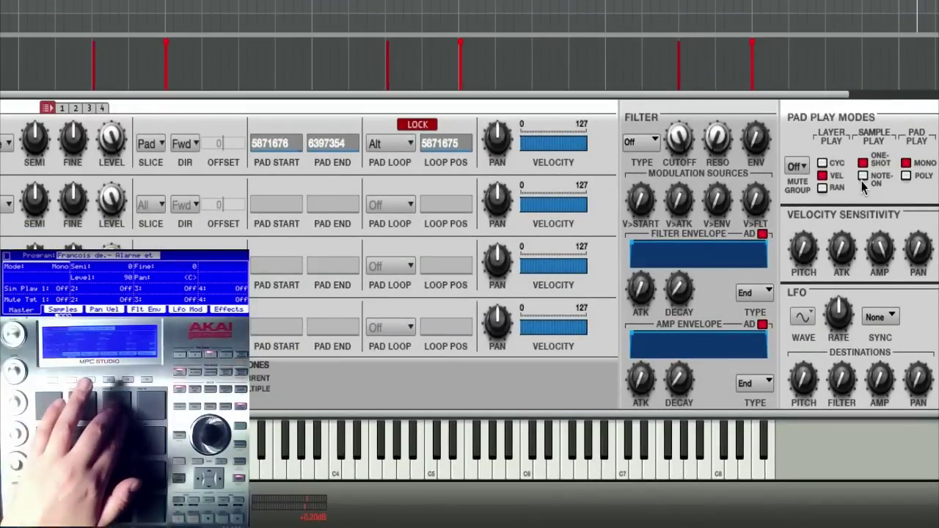
{"action": "left_click", "coordinate": [863, 183]}
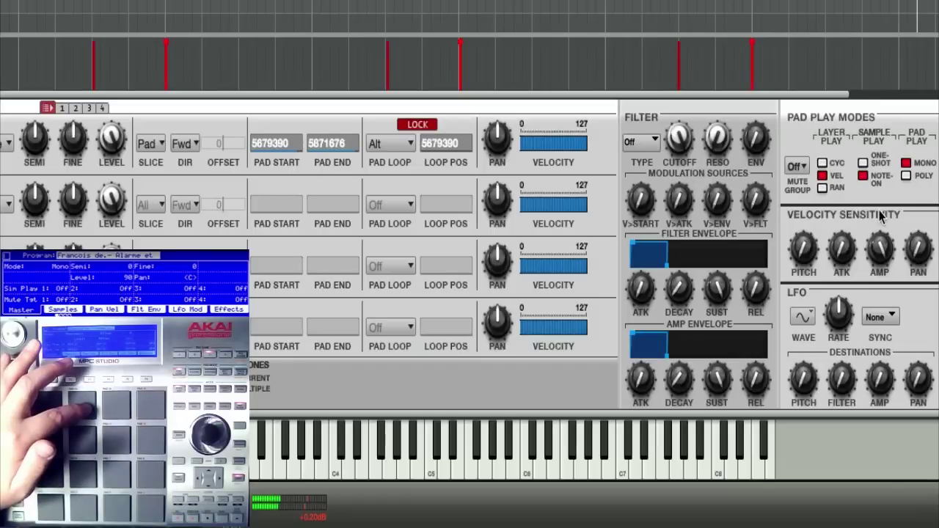
{"action": "left_click", "coordinate": [863, 164]}
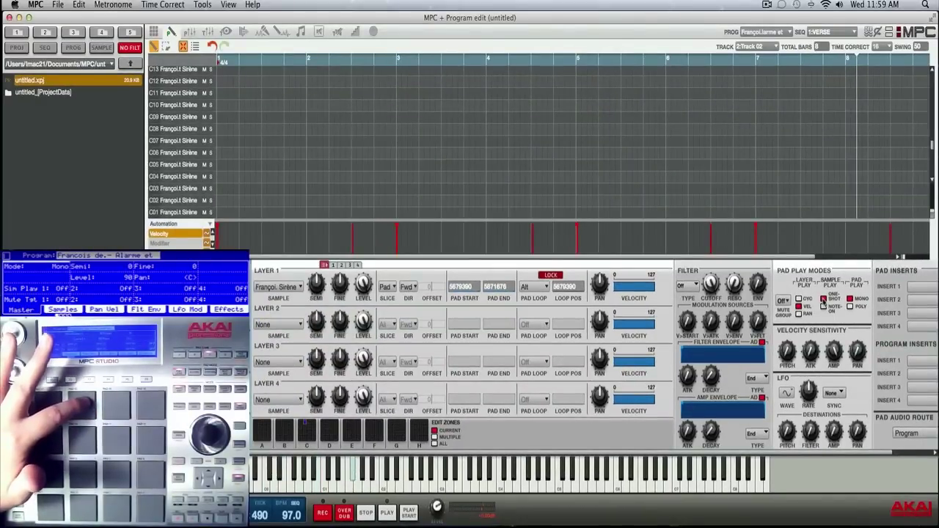
{"action": "left_click", "coordinate": [534, 286]}
{"action": "left_click", "coordinate": [534, 276]}
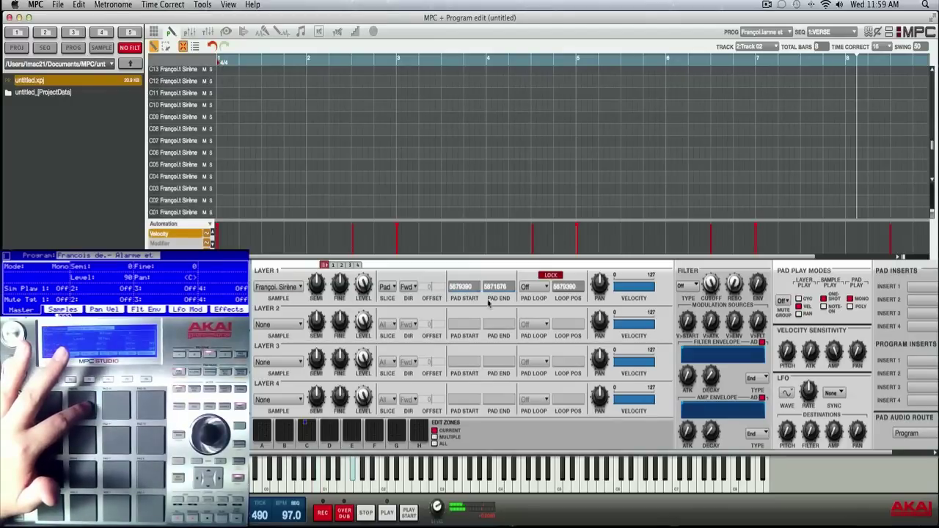
{"action": "left_click", "coordinate": [503, 262]}
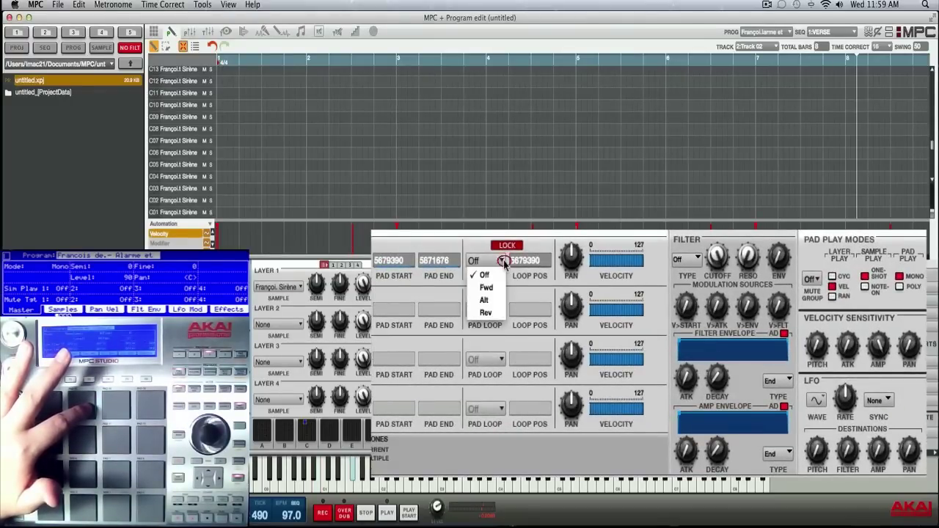
{"action": "left_click", "coordinate": [483, 298]}
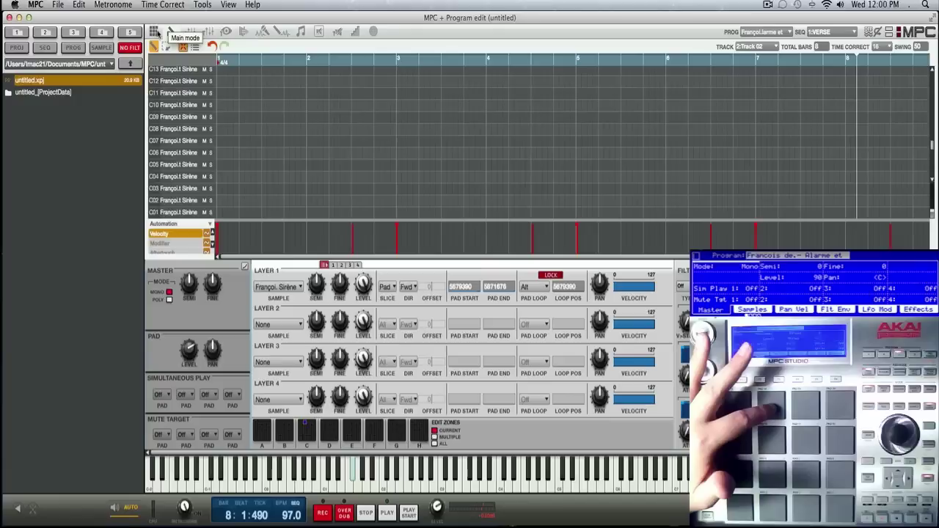
Step: Set layer 1's Pad Loop dropdown to Alt, looping from 5679390
{"action": "left_click", "coordinate": [156, 34]}
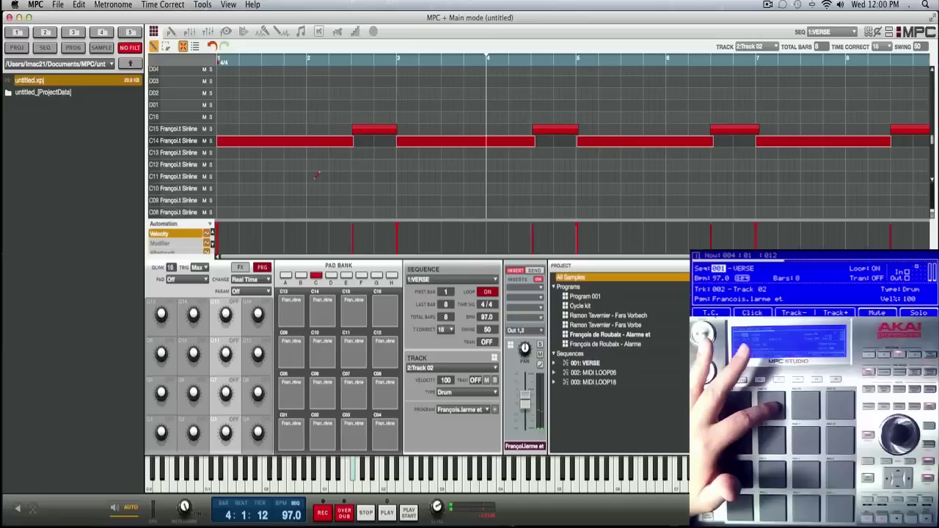
{"action": "left_click", "coordinate": [172, 31]}
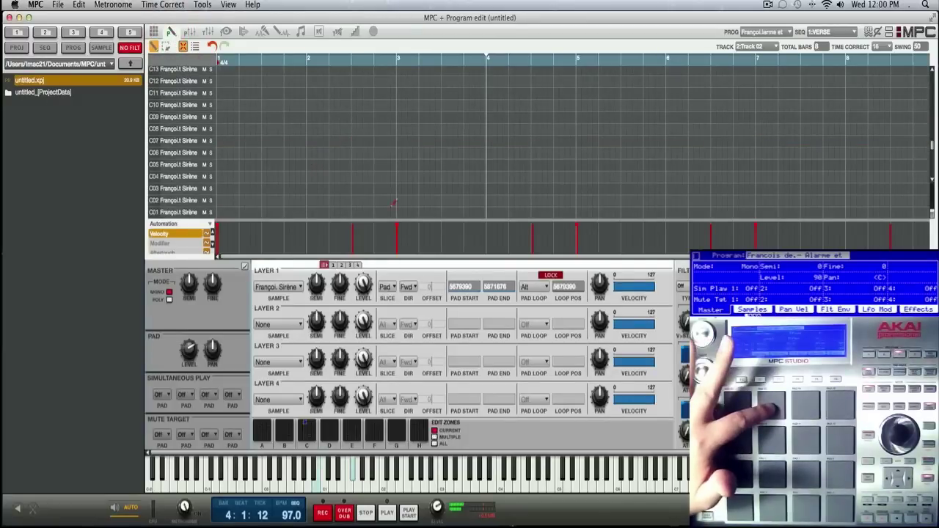
{"action": "left_click", "coordinate": [543, 287]}
{"action": "left_click", "coordinate": [153, 32]}
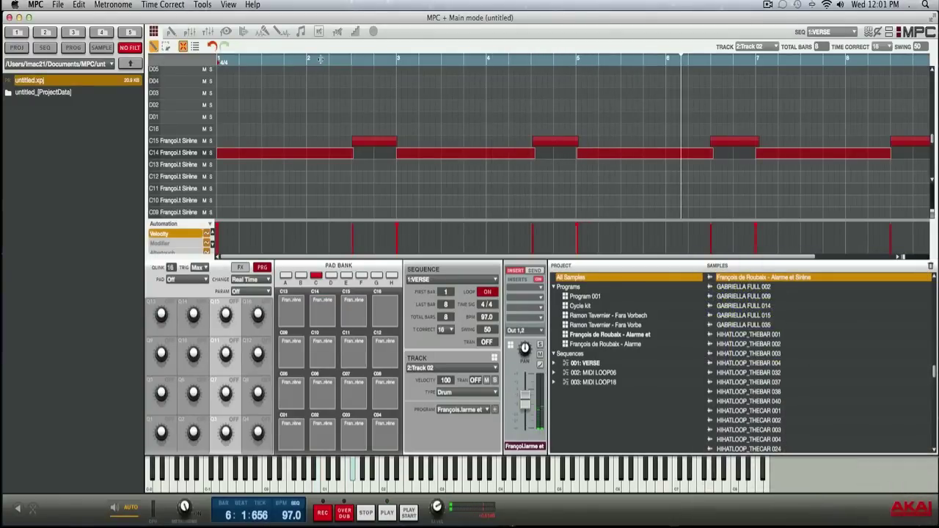
{"action": "left_click", "coordinate": [170, 31]}
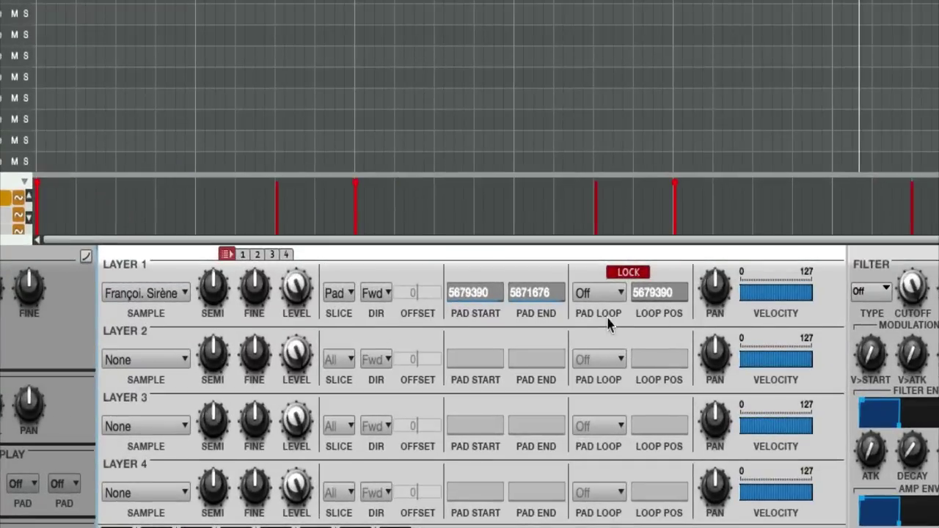
{"action": "left_click", "coordinate": [616, 295]}
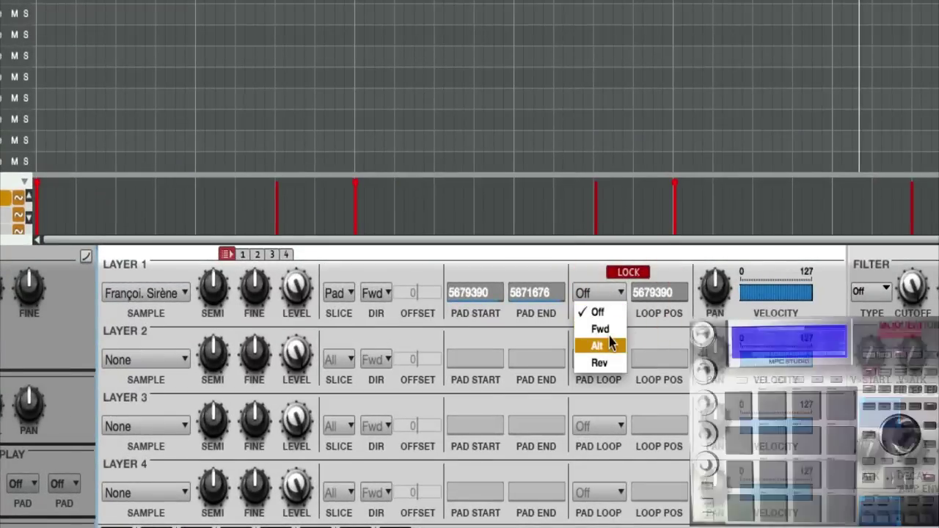
{"action": "left_click", "coordinate": [609, 343]}
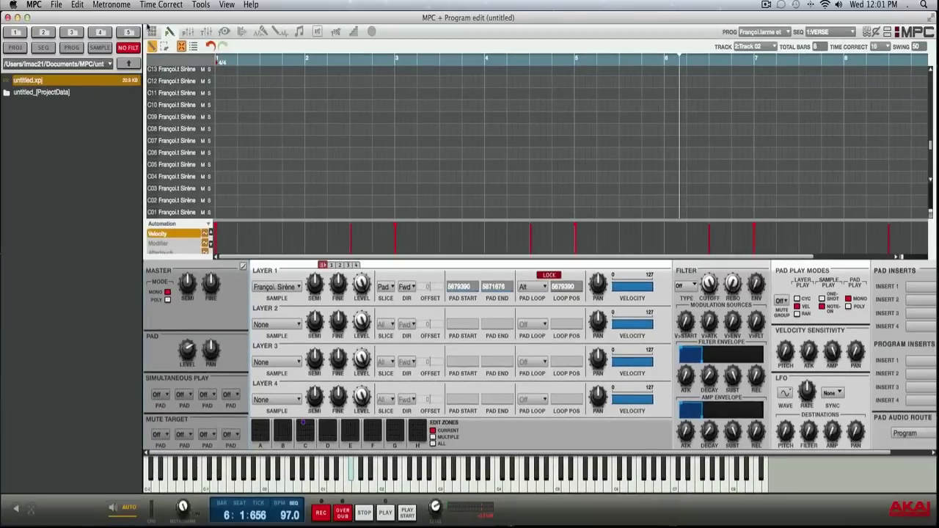
Step: Switch to Main mode and scroll through the sequence to play it
{"action": "left_click", "coordinate": [153, 32]}
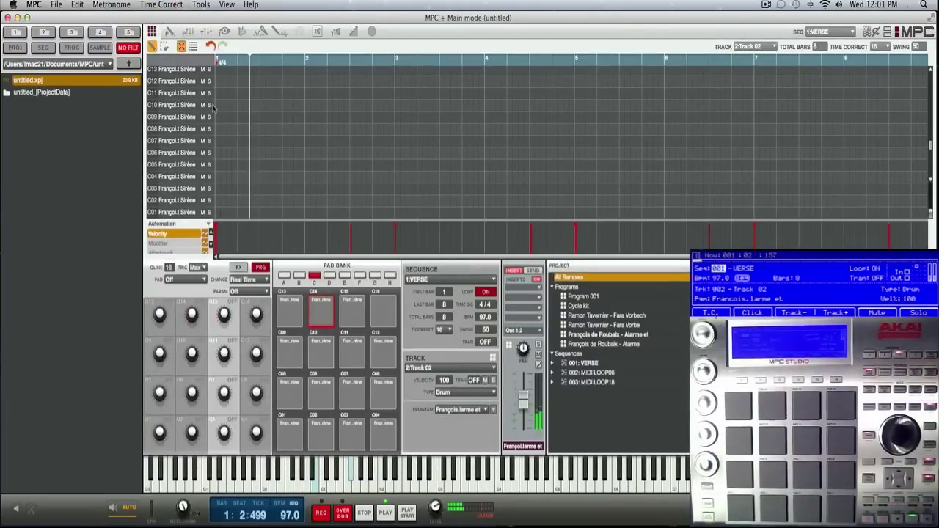
{"action": "scroll", "coordinate": [258, 118], "scroll_direction": "down", "scroll_amount": 5}
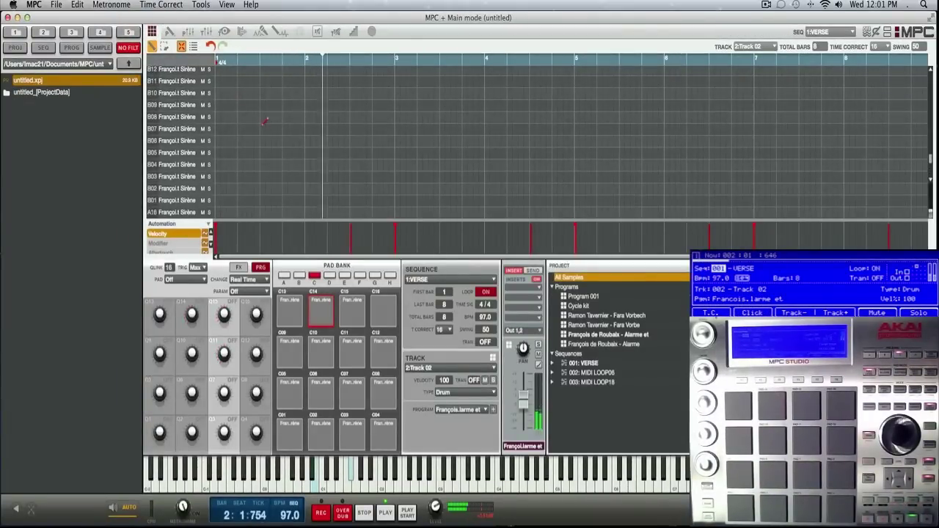
{"action": "scroll", "coordinate": [306, 134], "scroll_direction": "down", "scroll_amount": 2}
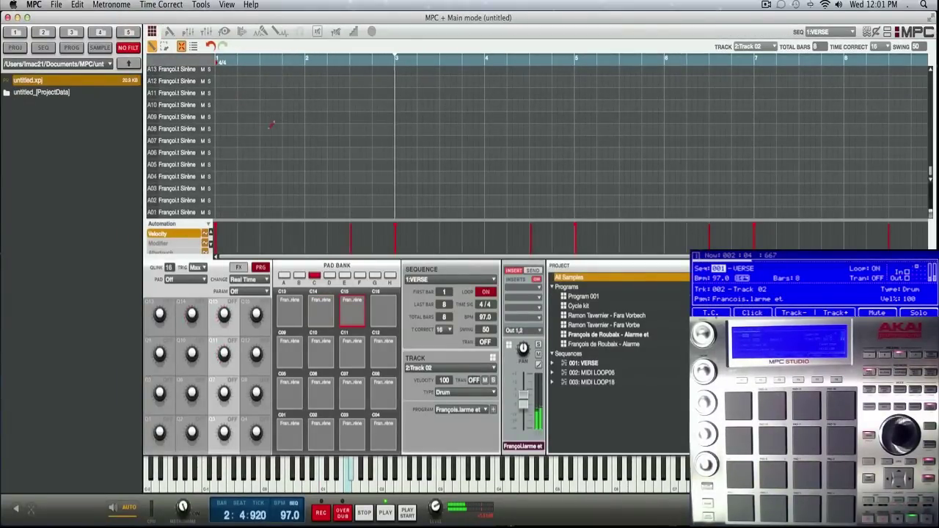
{"action": "scroll", "coordinate": [307, 134], "scroll_direction": "up", "scroll_amount": 10}
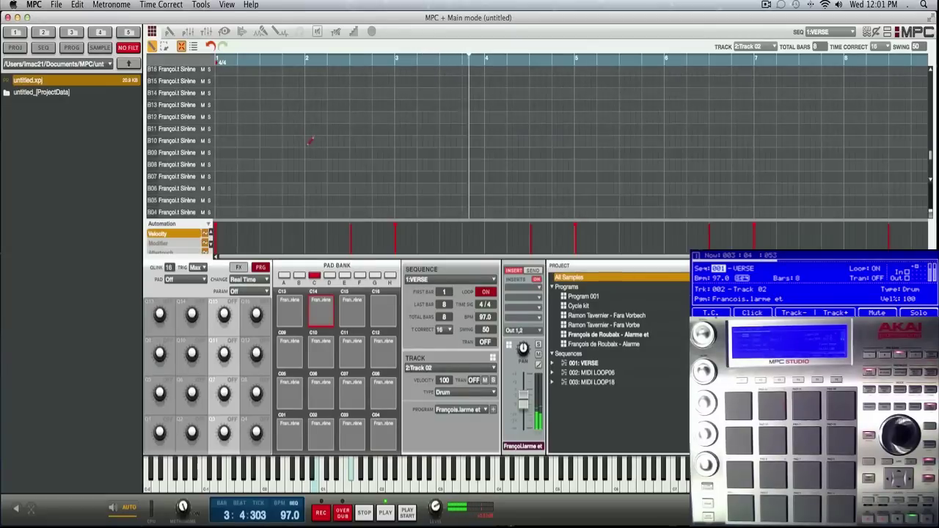
{"action": "scroll", "coordinate": [305, 143], "scroll_direction": "up", "scroll_amount": 5}
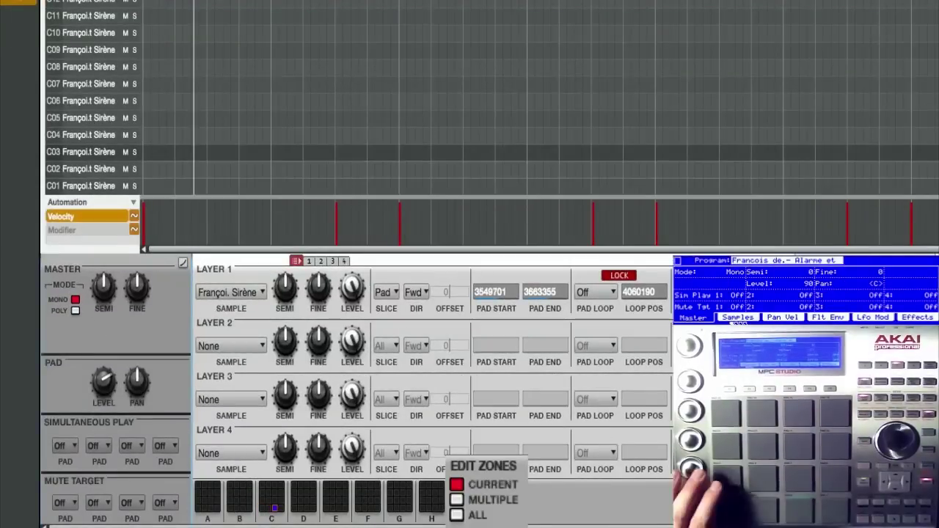
Step: Set Edit Zones to All, then tick Note-On and choose Alt for layer 1's pad loop
{"action": "left_click", "coordinate": [456, 516]}
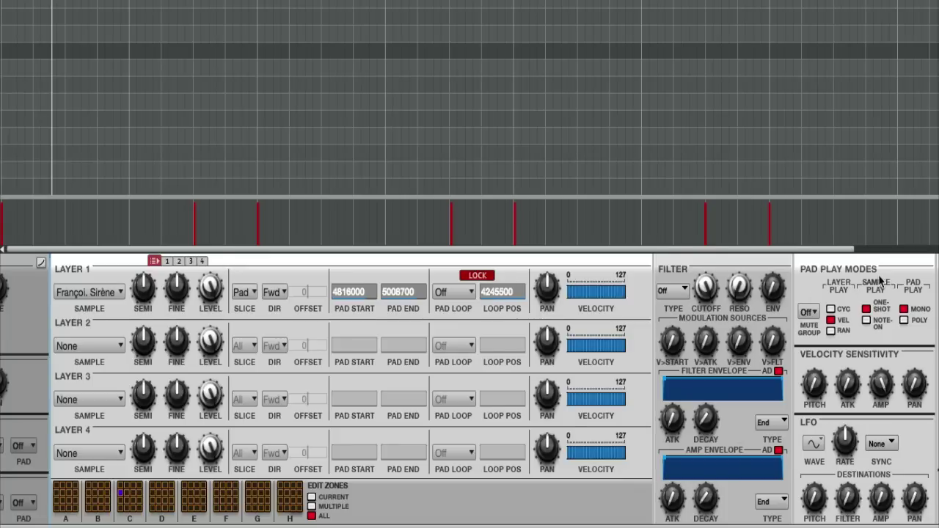
{"action": "left_click", "coordinate": [869, 322]}
{"action": "left_click", "coordinate": [473, 292]}
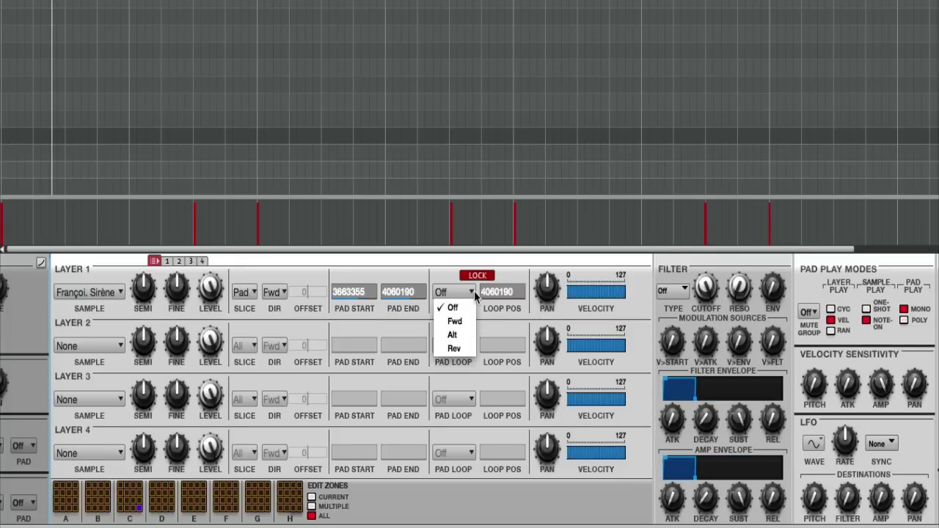
{"action": "left_click", "coordinate": [464, 335]}
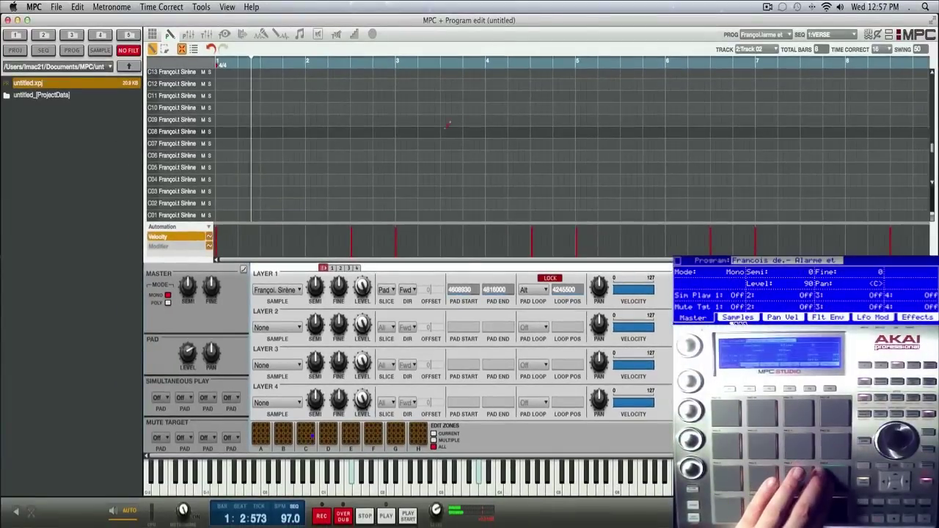
Step: Open the pad's slice in the Sample edit view to confirm its Alt loop
{"action": "left_click", "coordinate": [281, 35]}
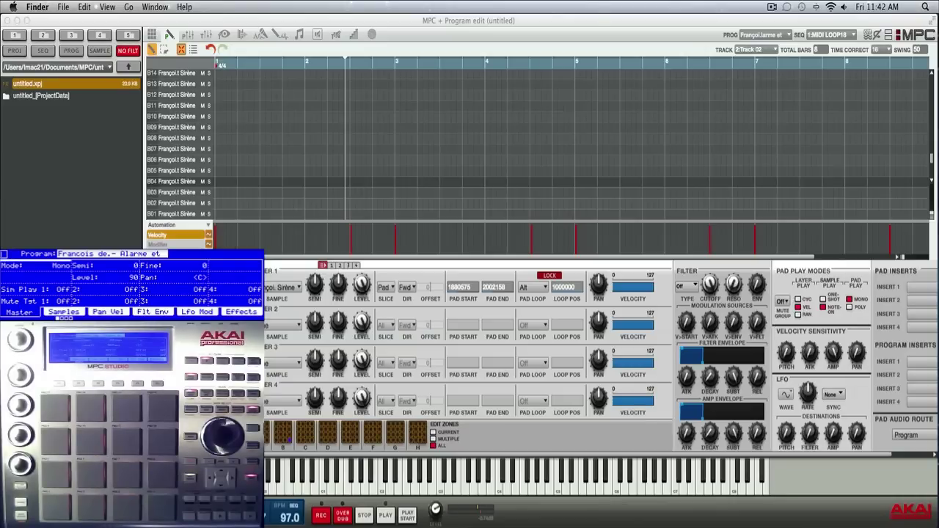
Step: Raise the amp envelope release to 121 with sustain kept at 127
{"action": "left_click", "coordinate": [743, 459]}
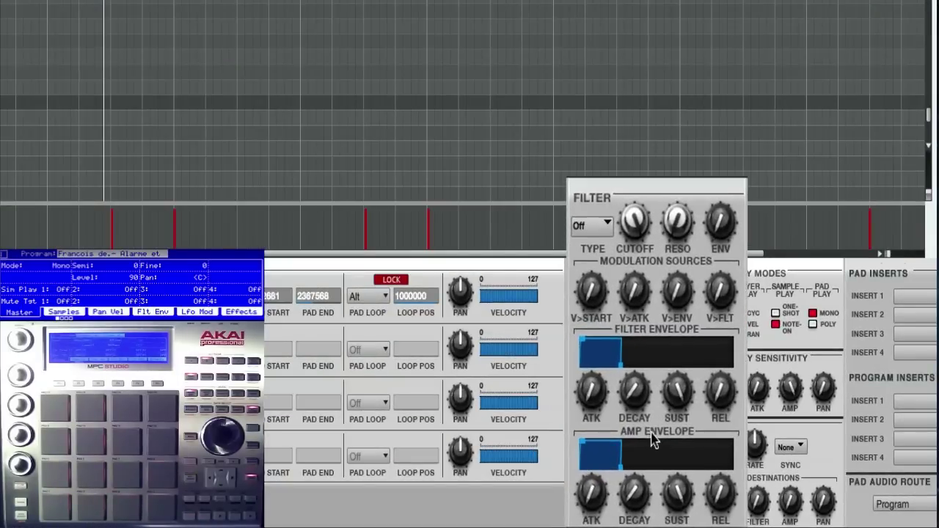
{"action": "mouse_move", "coordinate": [674, 502]}
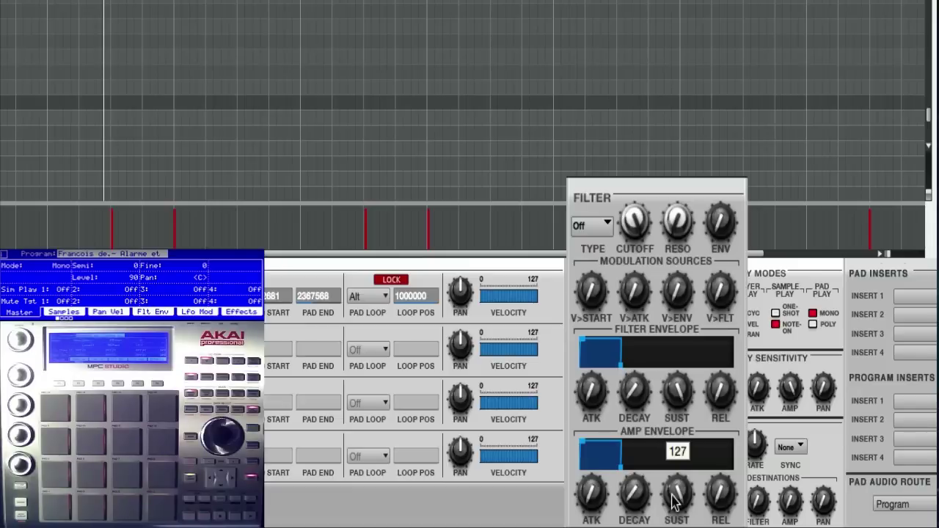
{"action": "mouse_move", "coordinate": [717, 505]}
{"action": "left_mouse_down"}
{"action": "mouse_move", "coordinate": [718, 514]}
{"action": "mouse_move", "coordinate": [718, 493]}
{"action": "left_mouse_up"}
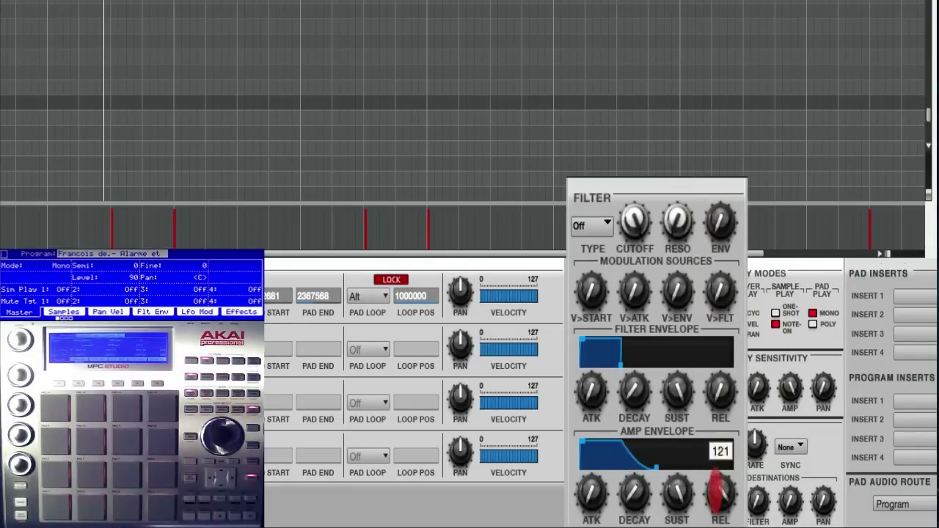